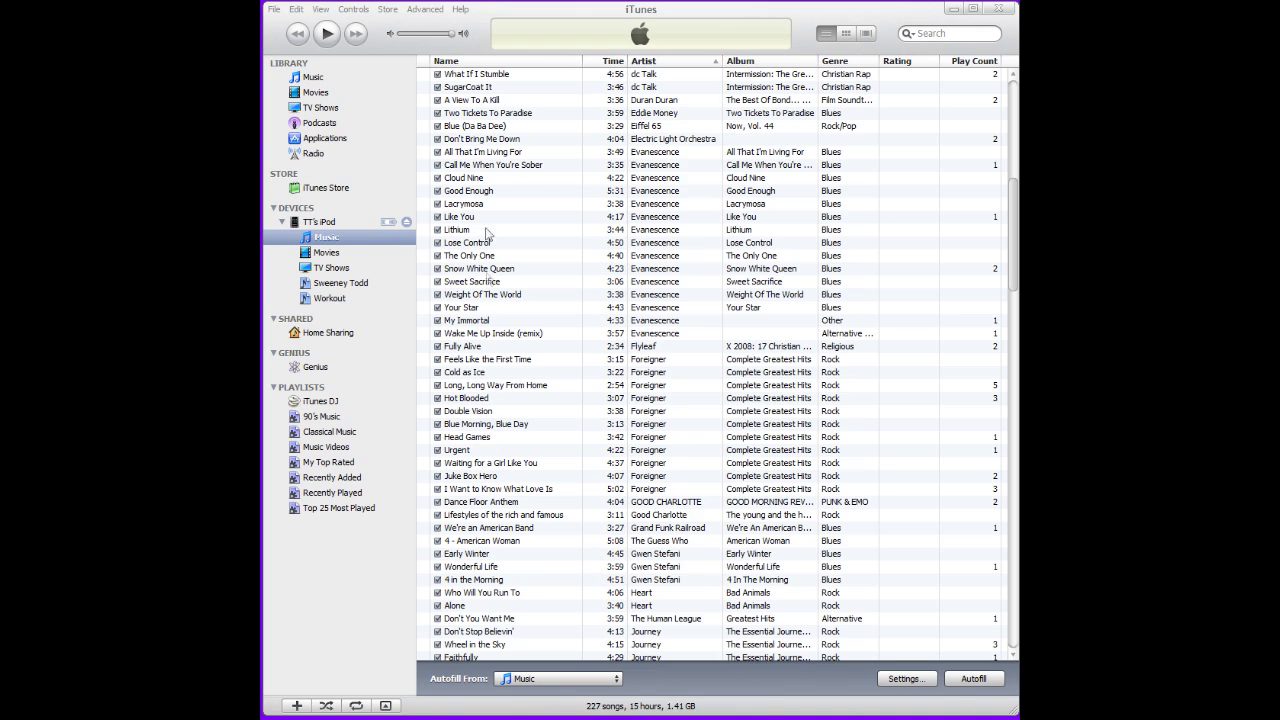
View the music on the iPod and the iPhone and iPod touch apps in the library.
left_click(325, 240)
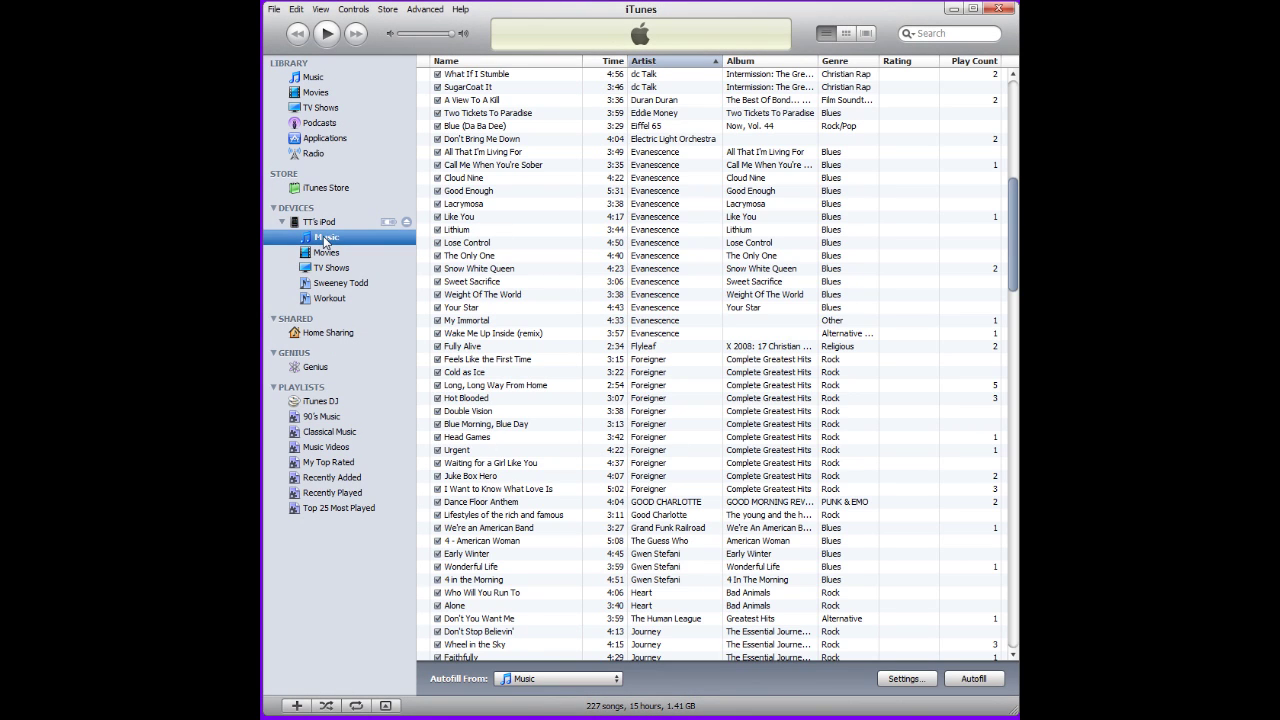
left_click(325, 139)
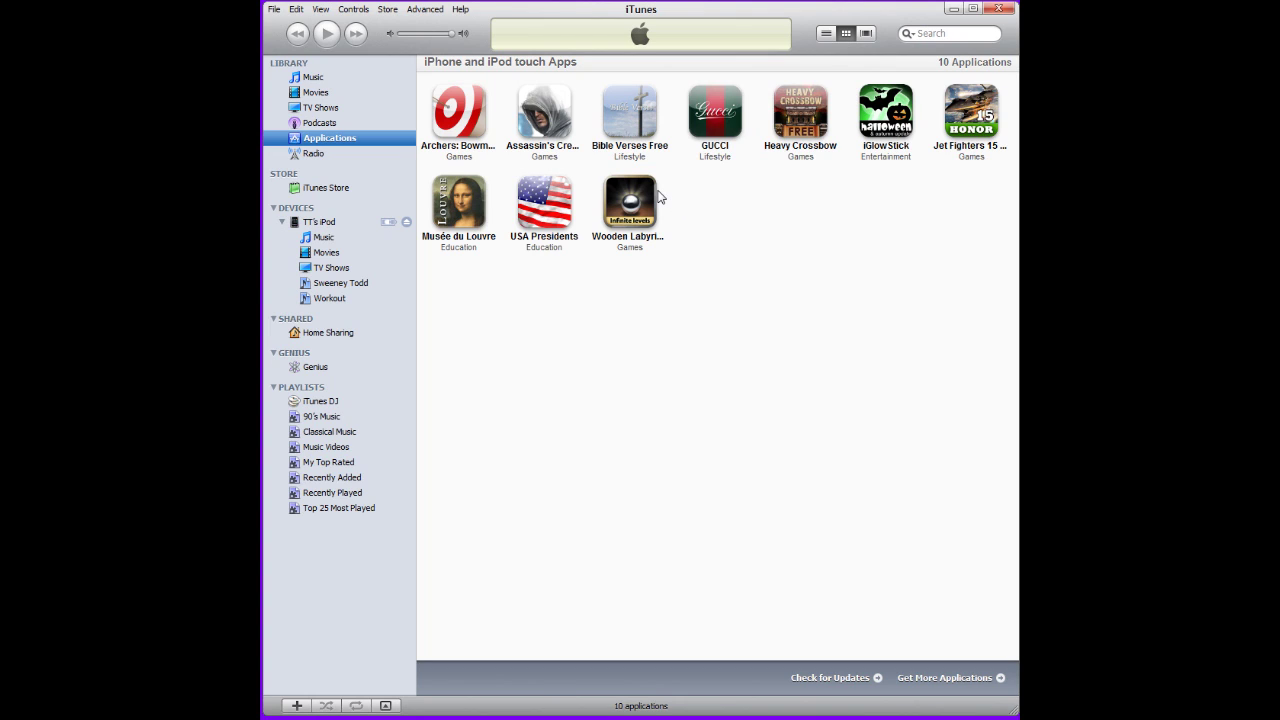
left_click(791, 243)
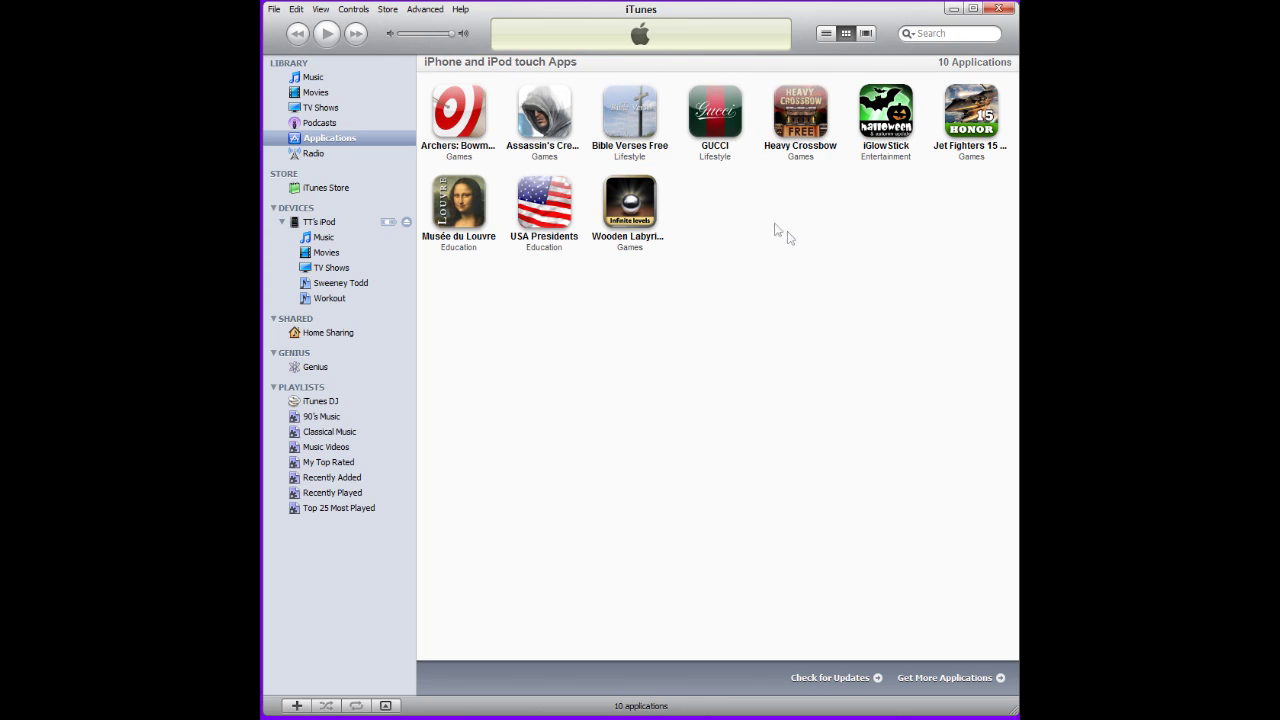
left_click(276, 10)
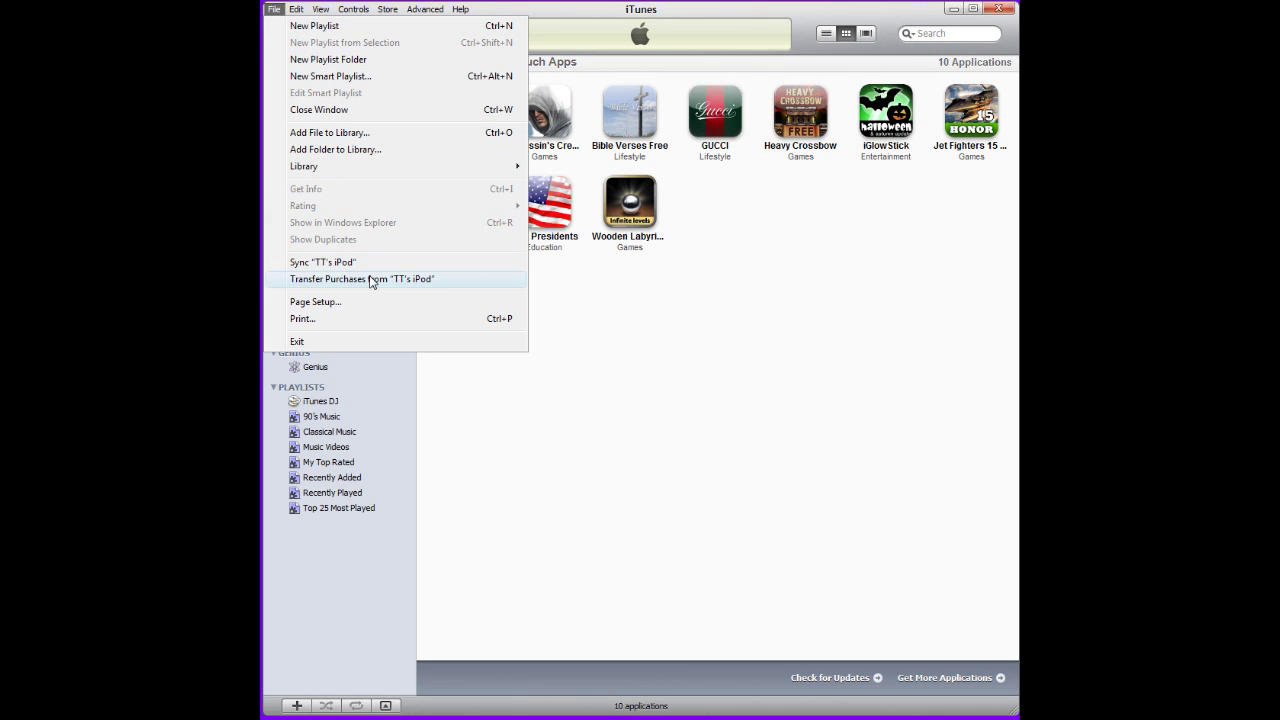
left_click(553, 305)
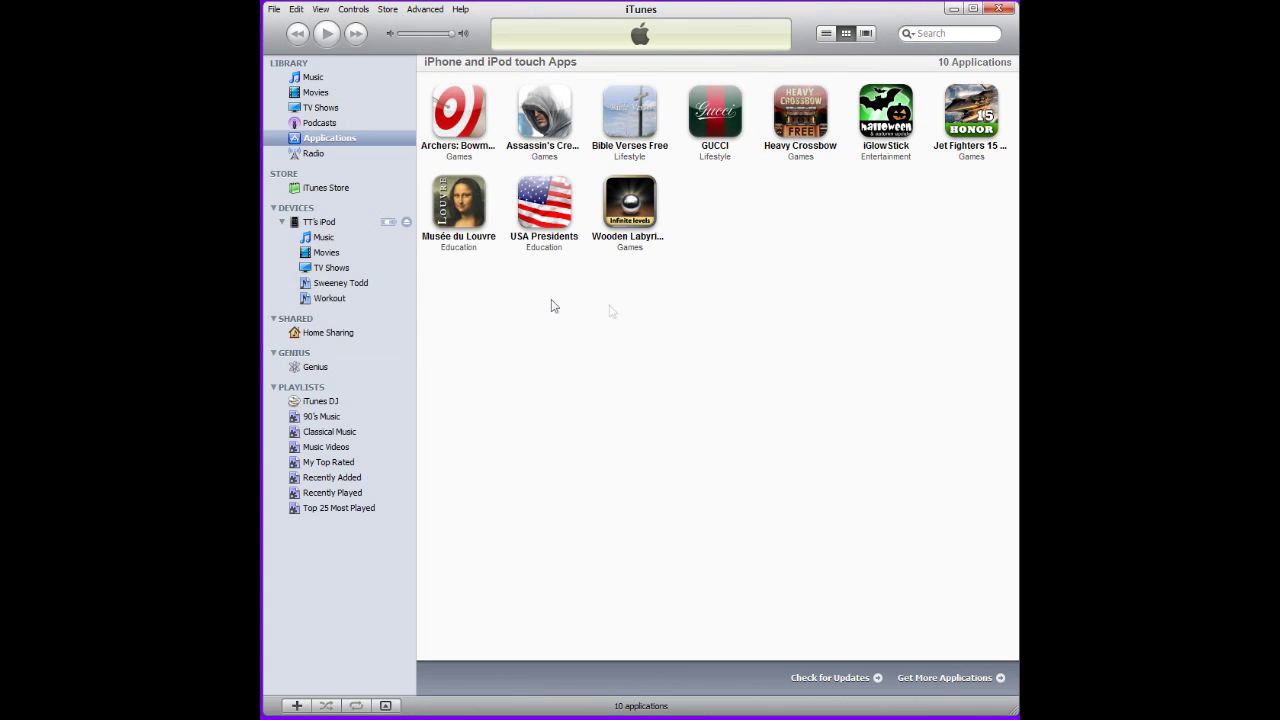
left_click(322, 224)
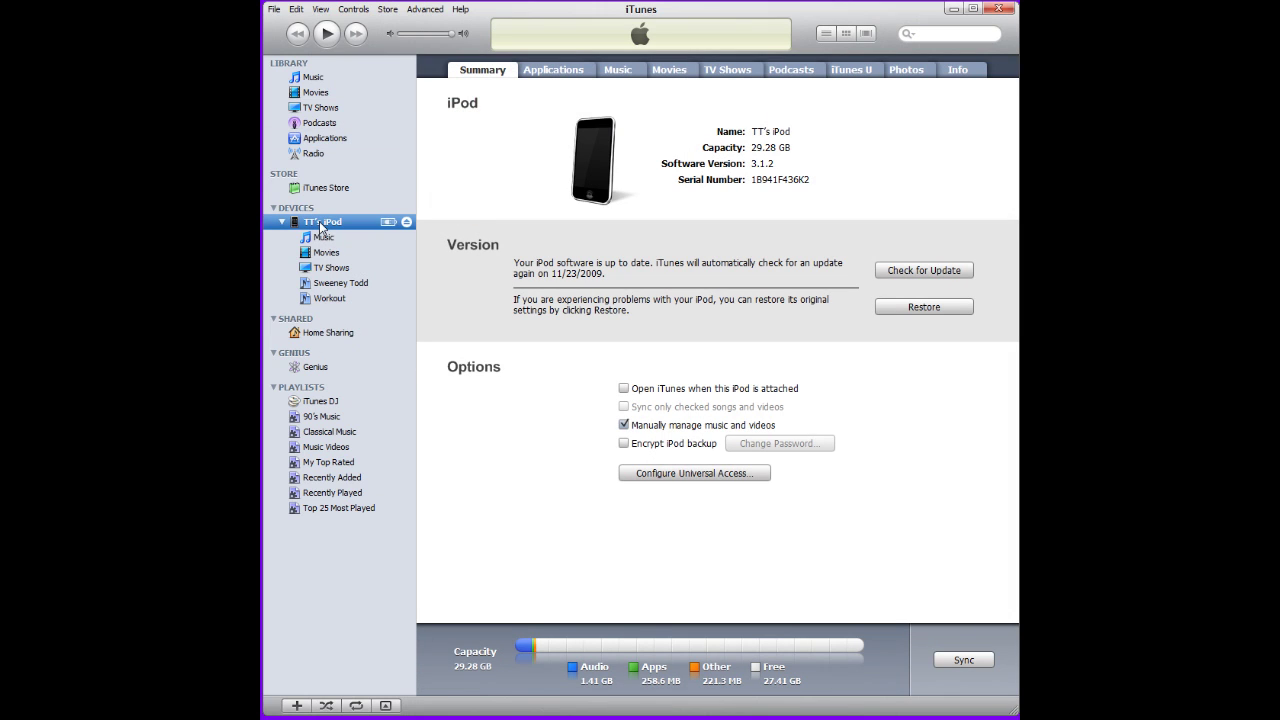
right_click(327, 221)
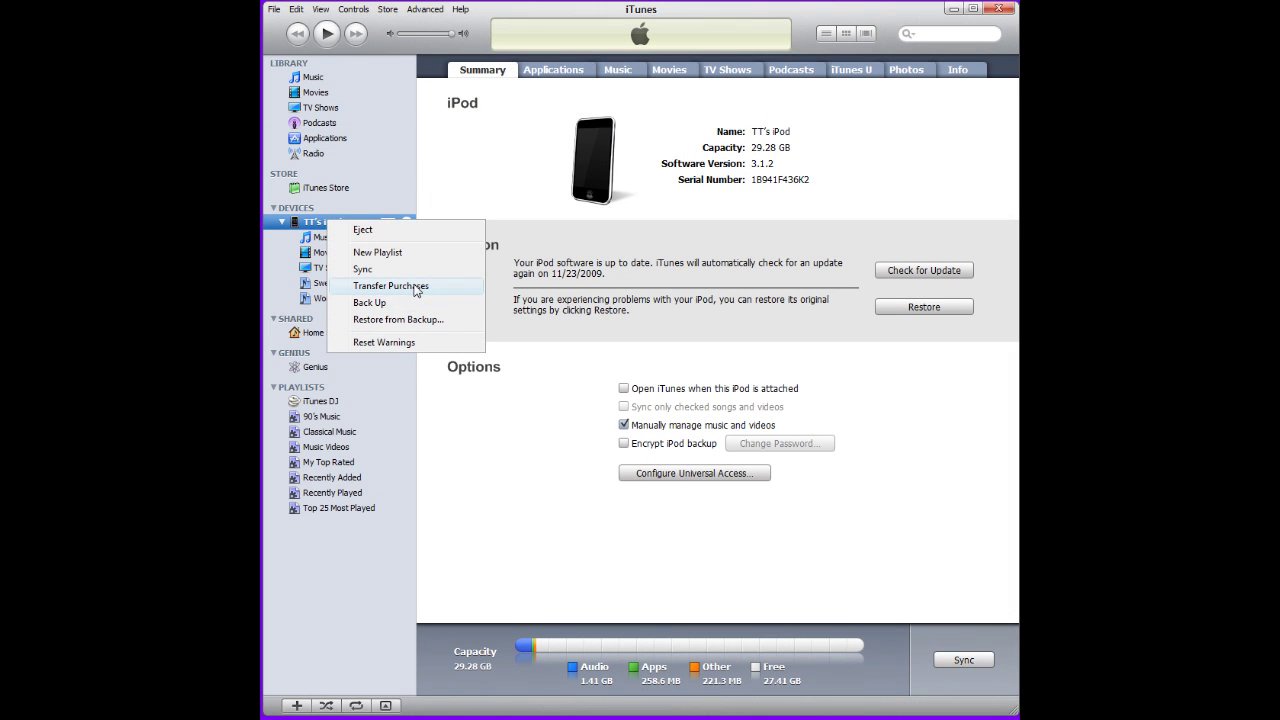
left_click(381, 124)
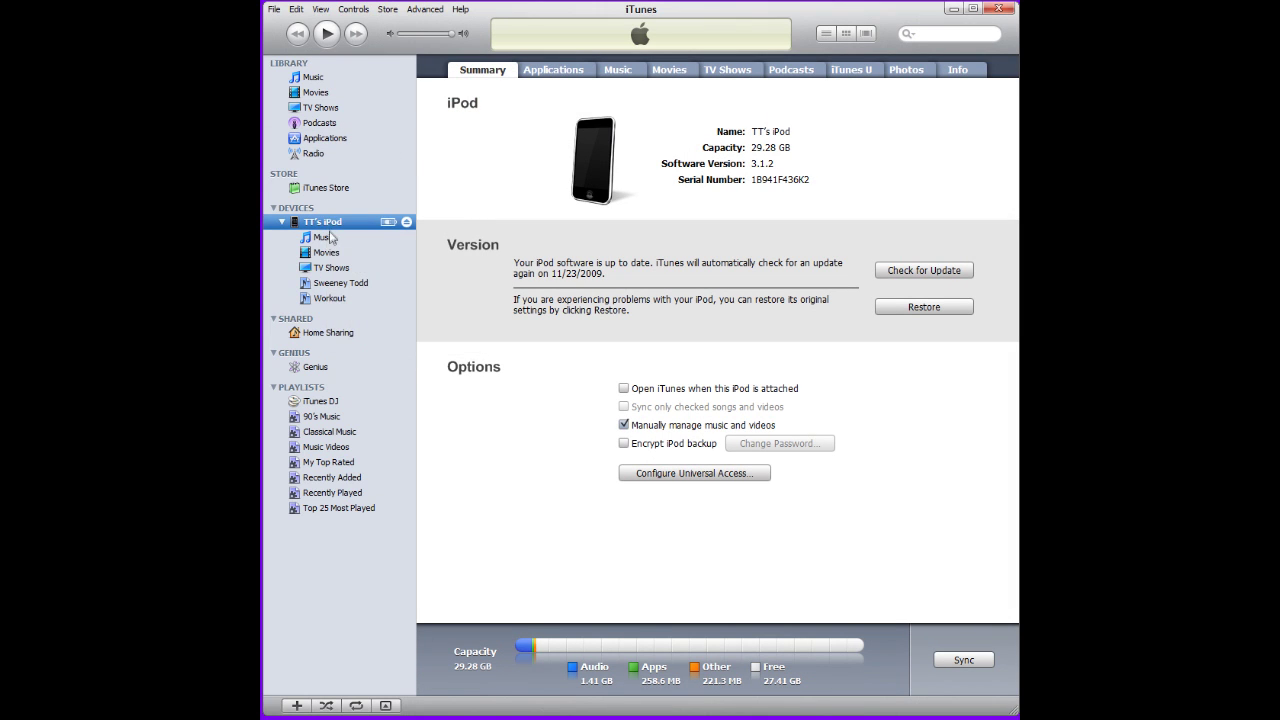
Transfer the purchases from the iPod to the library and show the library's applications.
left_click(336, 143)
left_click(276, 10)
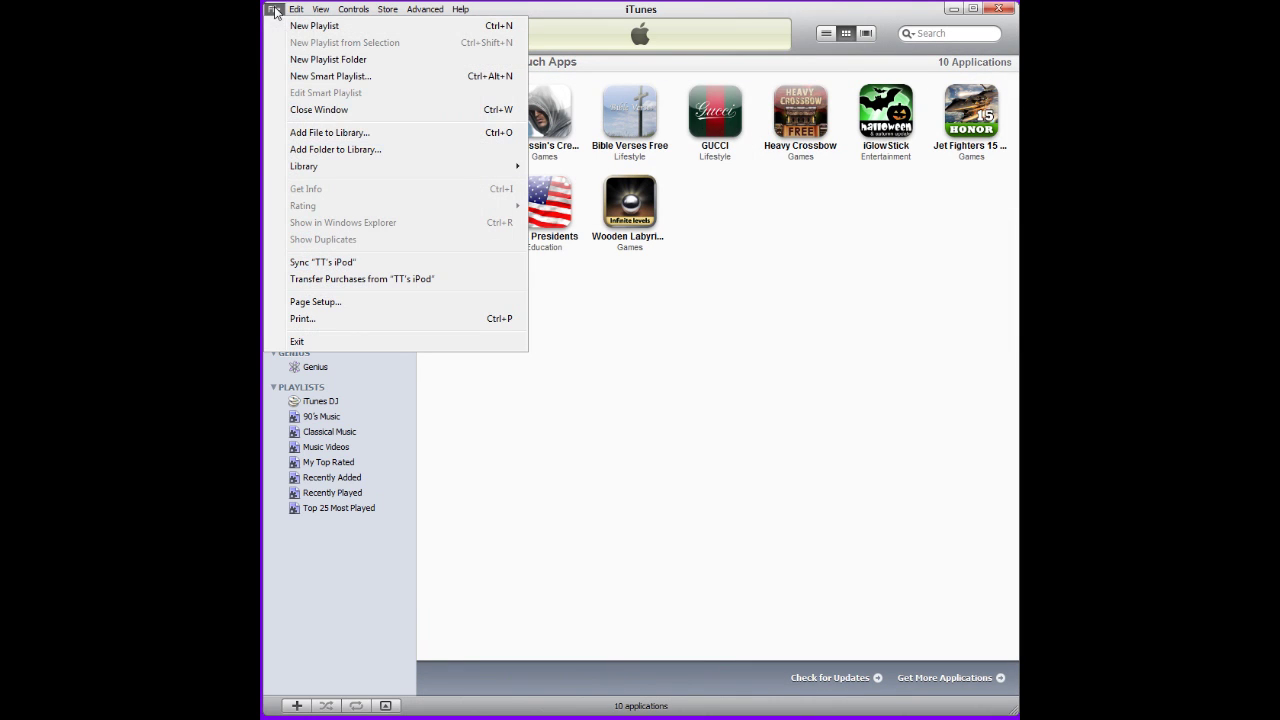
left_click(383, 283)
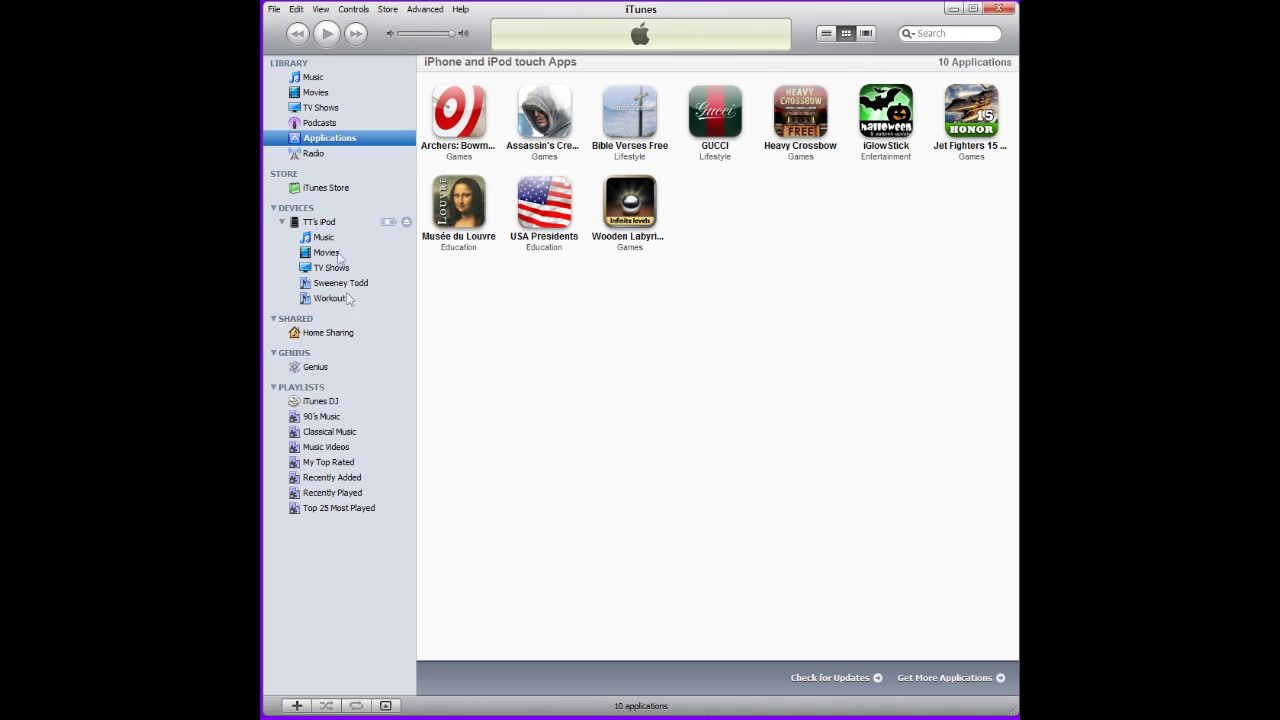
left_click(324, 226)
right_click(324, 228)
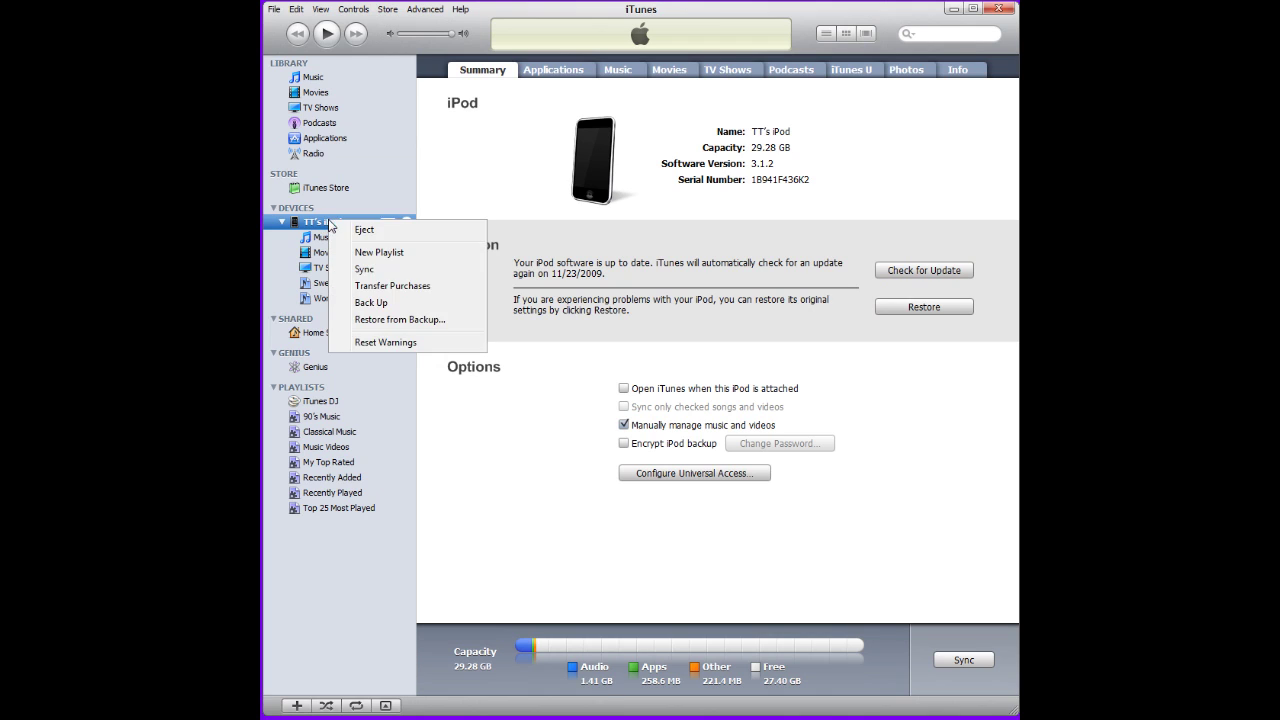
left_click(402, 291)
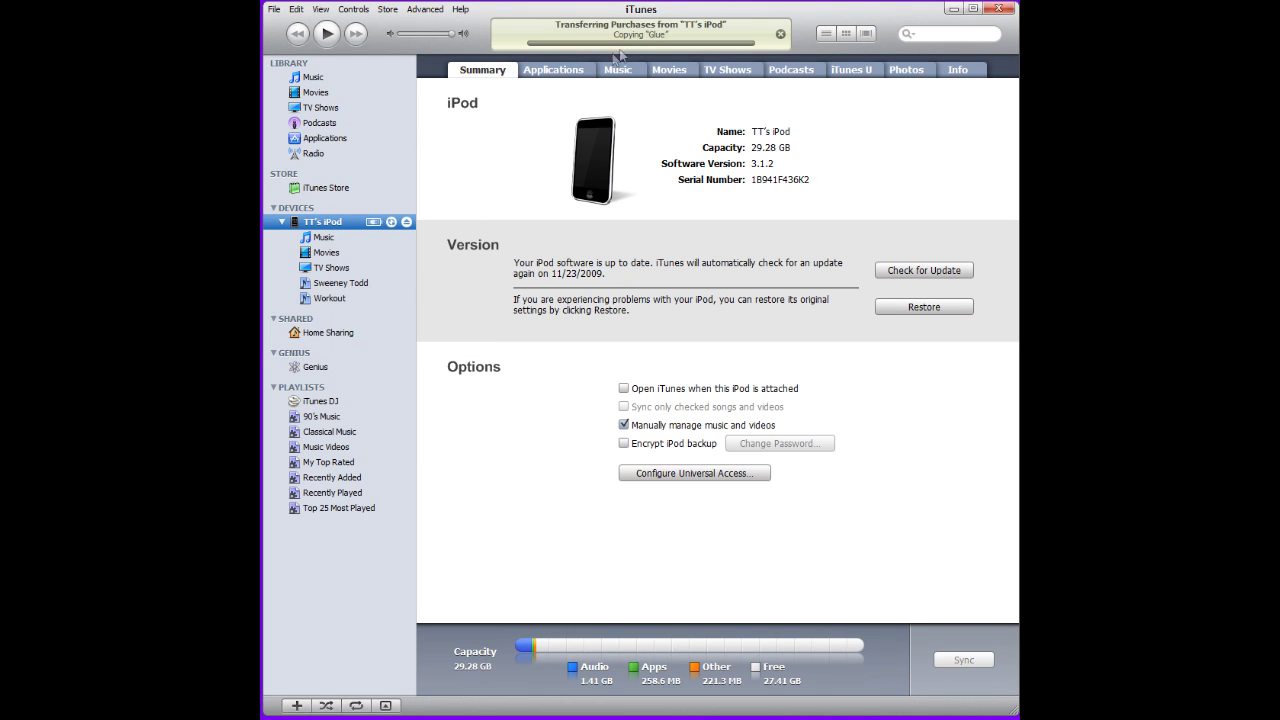
left_click(335, 139)
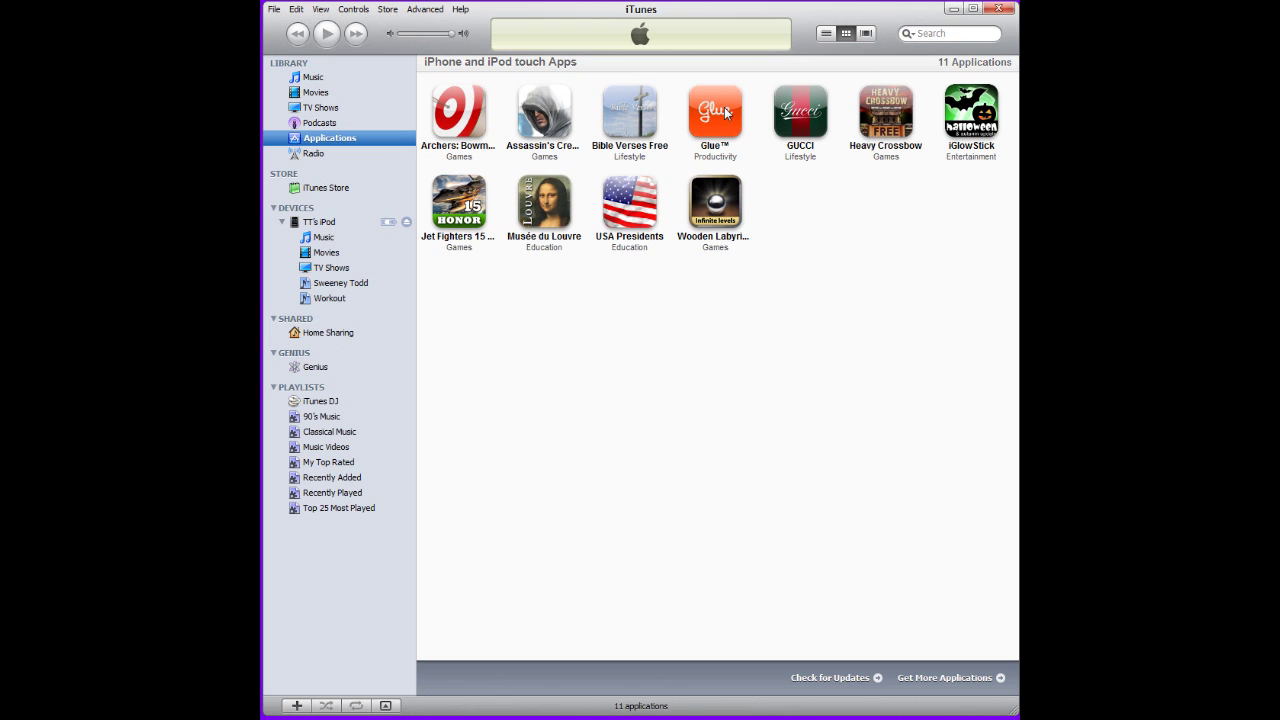
Turn on application syncing for the iPod and accept replacing its existing applications with those from the library.
left_click(322, 223)
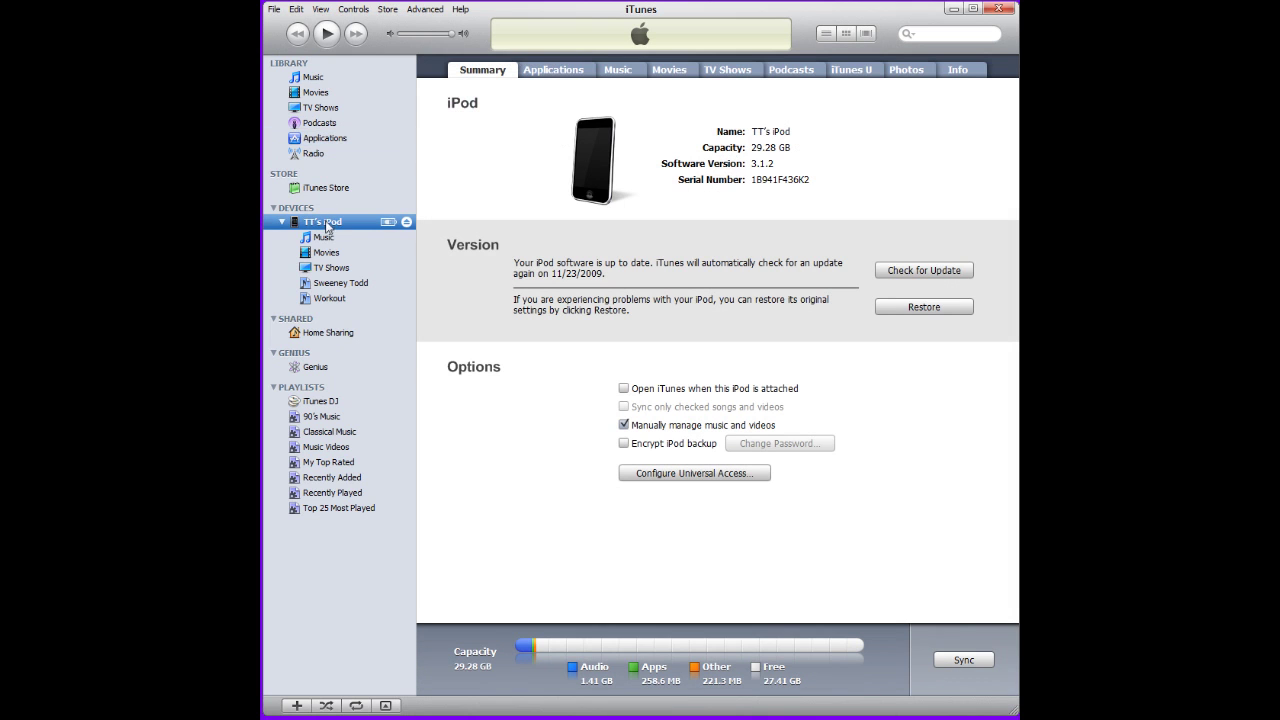
left_click(571, 71)
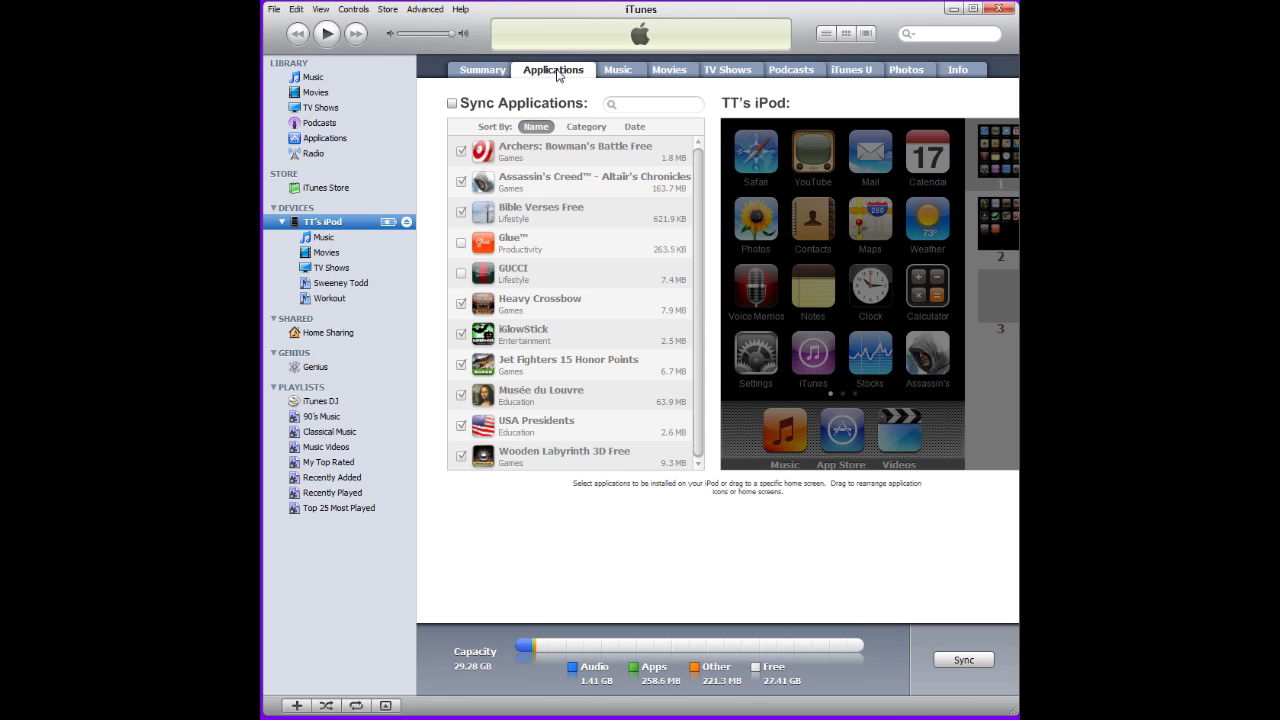
left_click(452, 104)
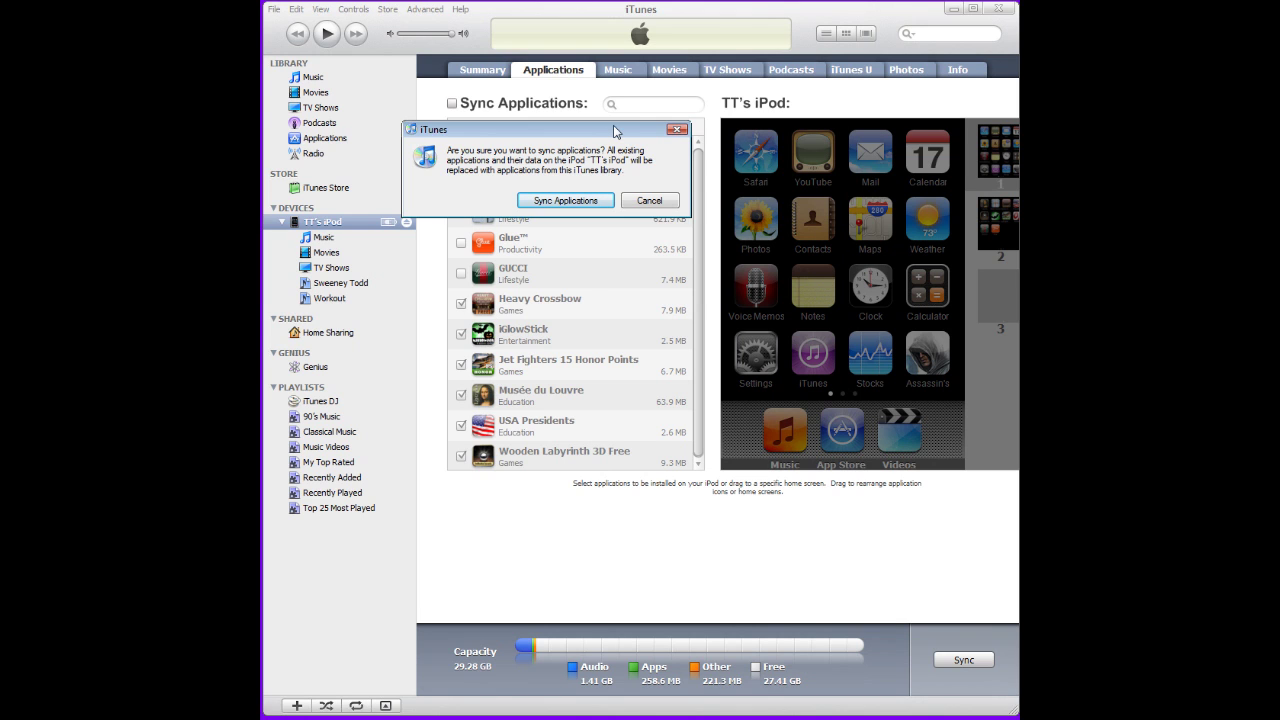
left_click(574, 203)
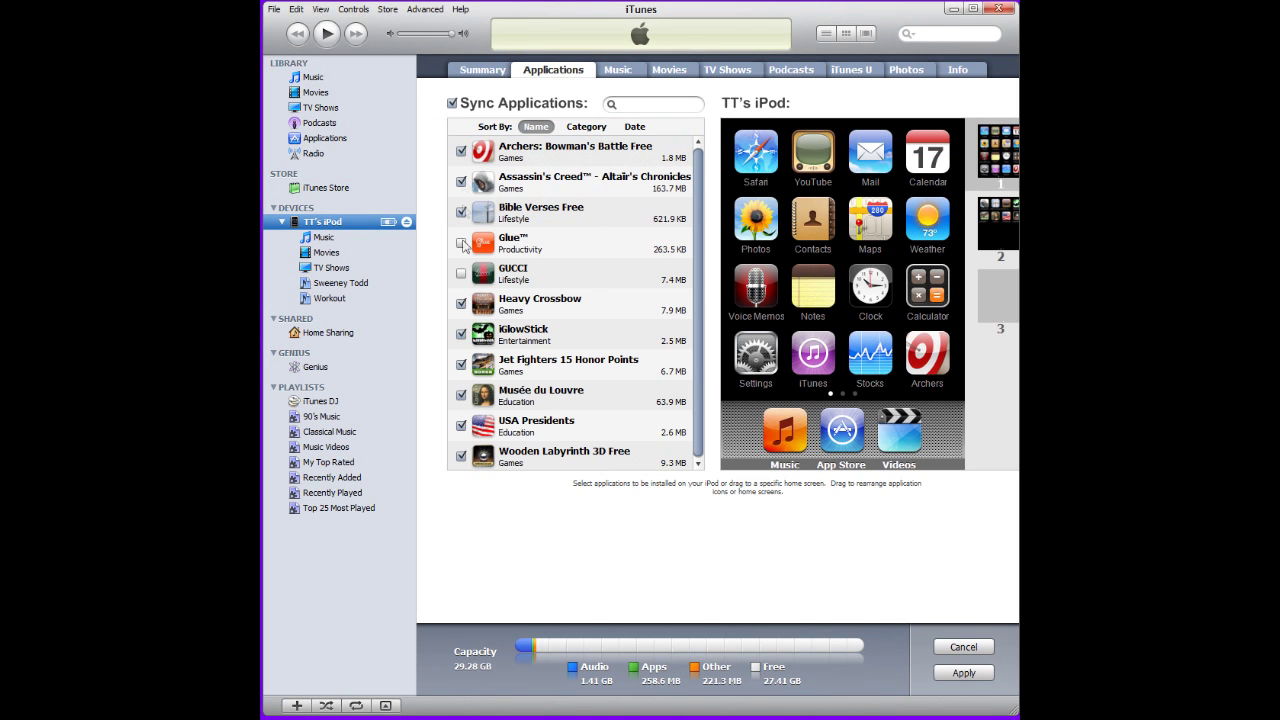
Exclude every application from the iPod's sync list except Assassin's Creed – Altair's Chronicles.
scroll(490, 246, "down", 1)
scroll(612, 250, "up", 1)
left_click(461, 303)
left_click(461, 333)
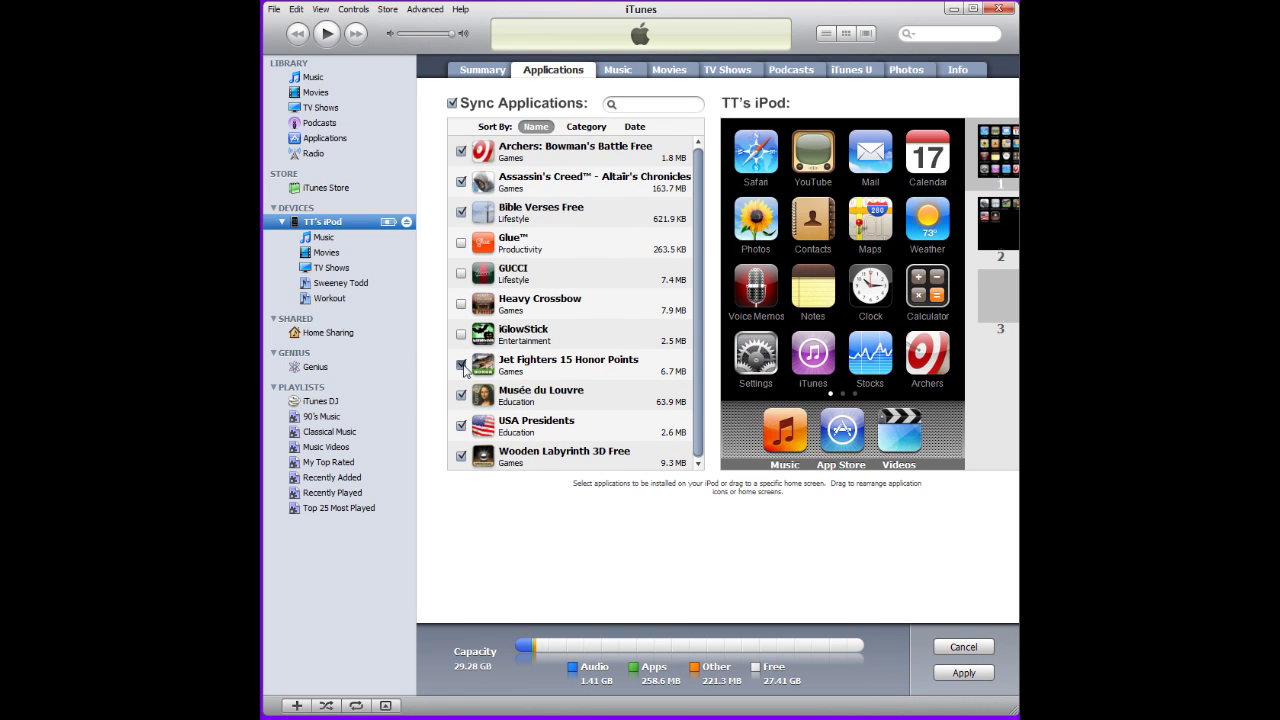
left_click(461, 364)
left_click(461, 395)
left_click(461, 425)
left_click(461, 455)
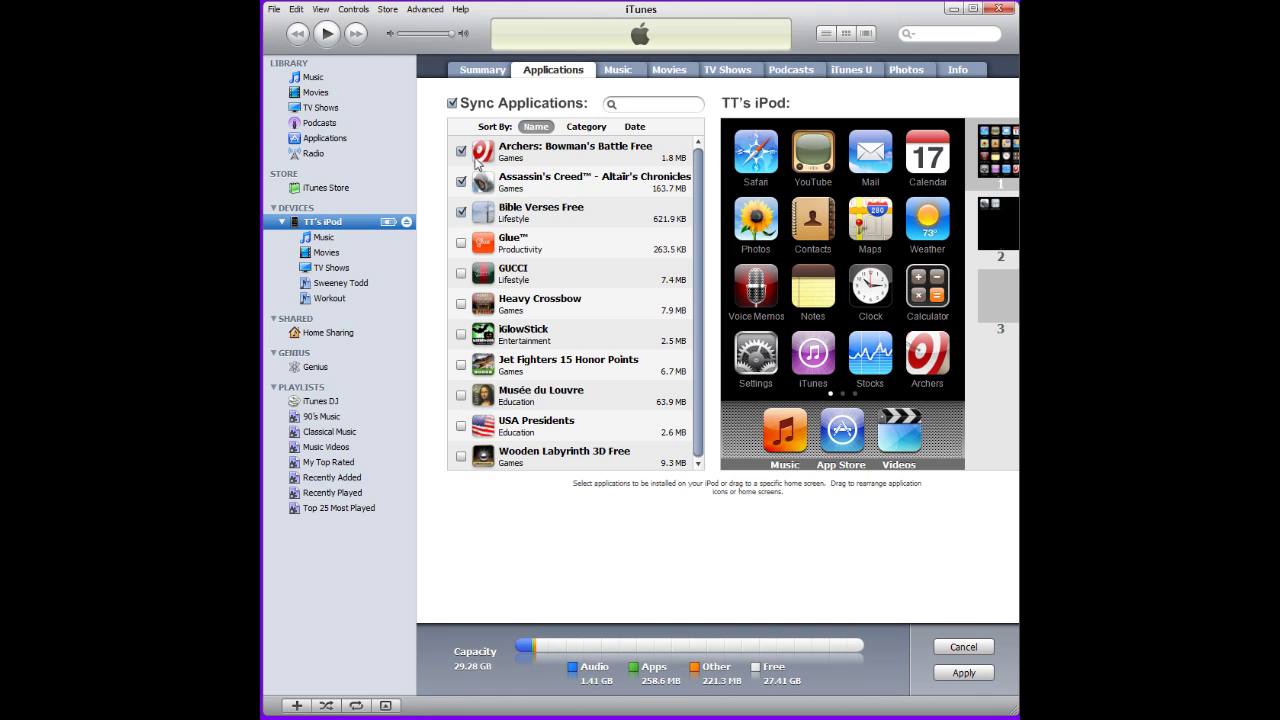
left_click(461, 151)
left_click(461, 181)
left_click(461, 181)
left_click(461, 212)
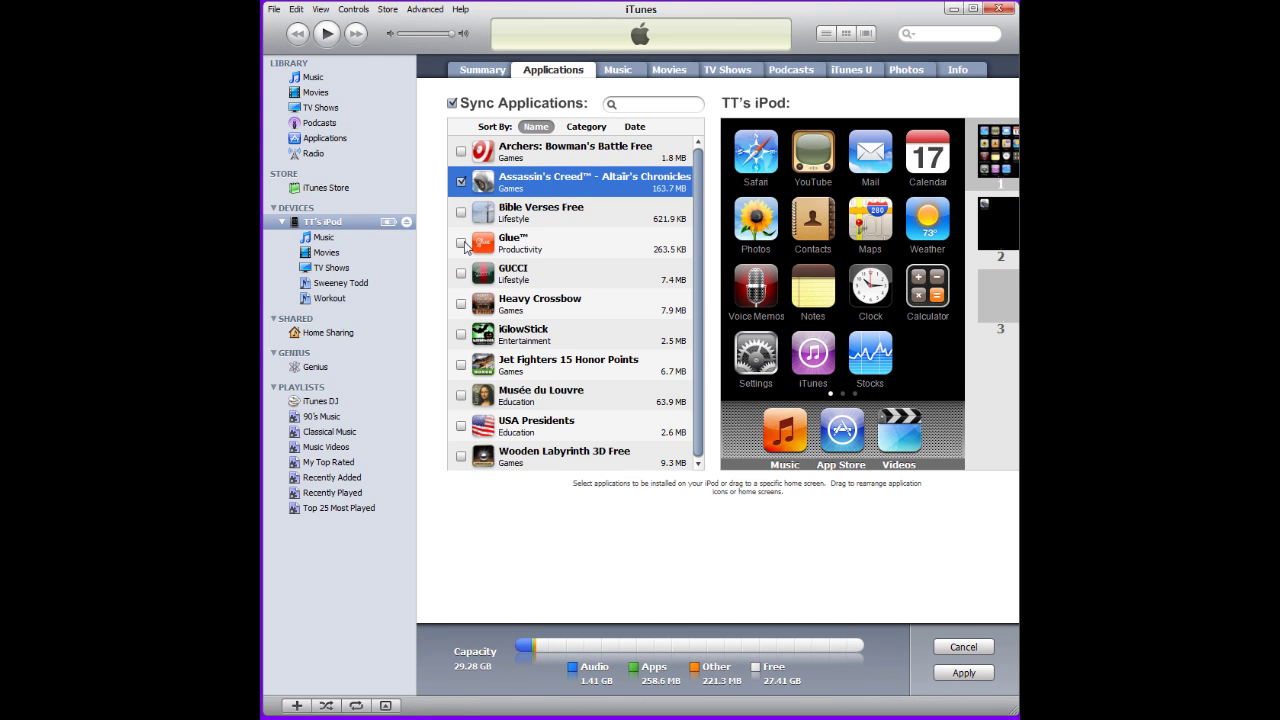
Include Glue and GUCCI in the iPod's application sync and apply the changes.
left_click(462, 243)
left_click(461, 273)
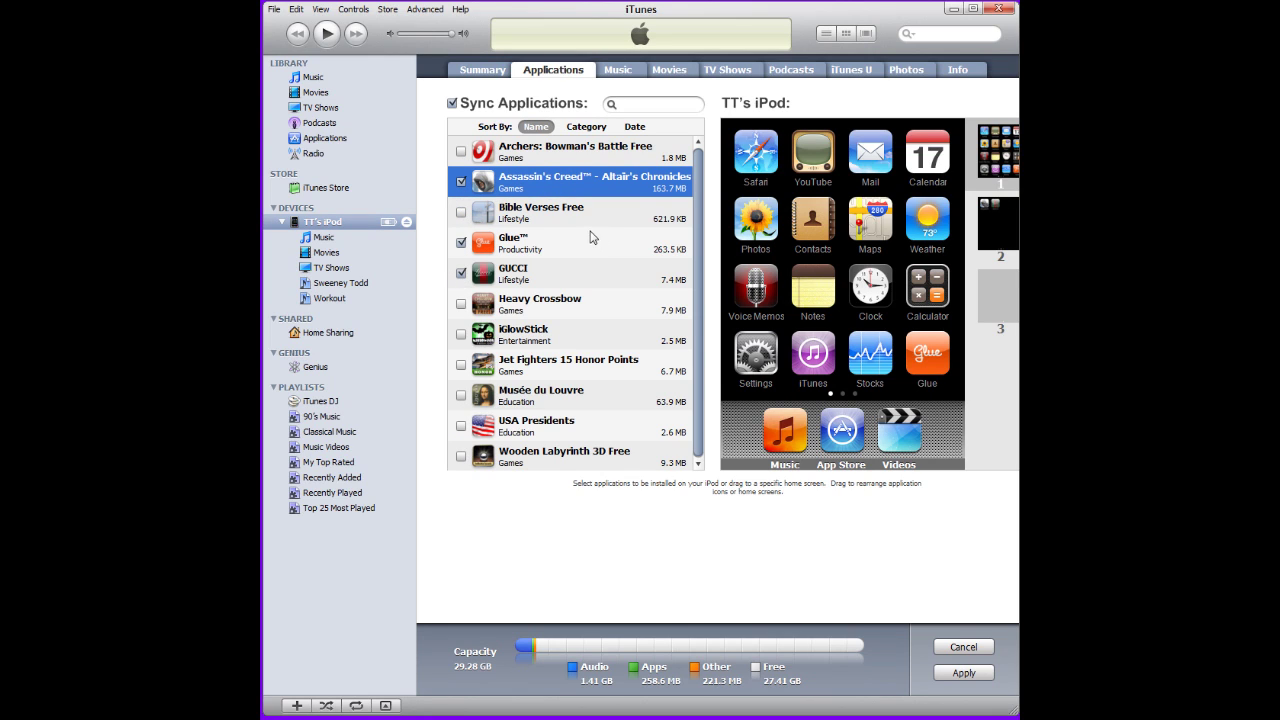
left_click(963, 673)
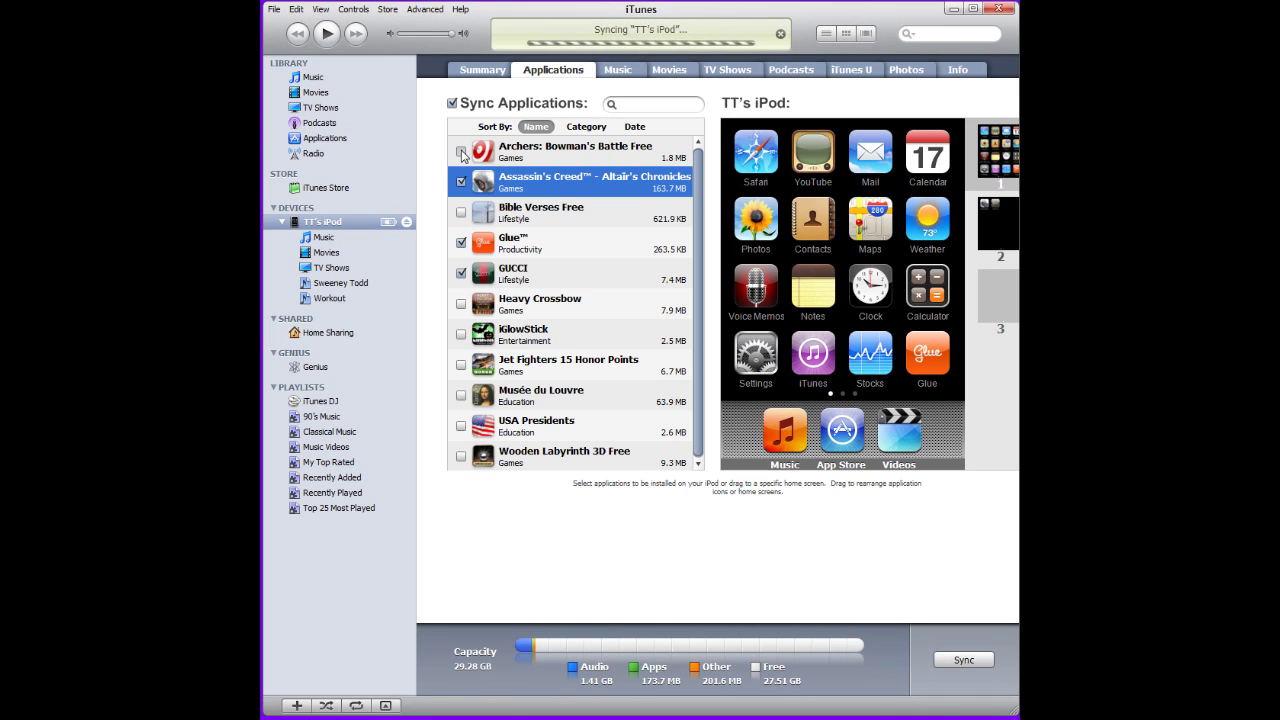
Include all remaining applications, from Archers and Bible Verses Free to Wooden Labyrinth 3D Free, in the sync and apply the changes to the iPod.
left_click(461, 152)
left_click(461, 212)
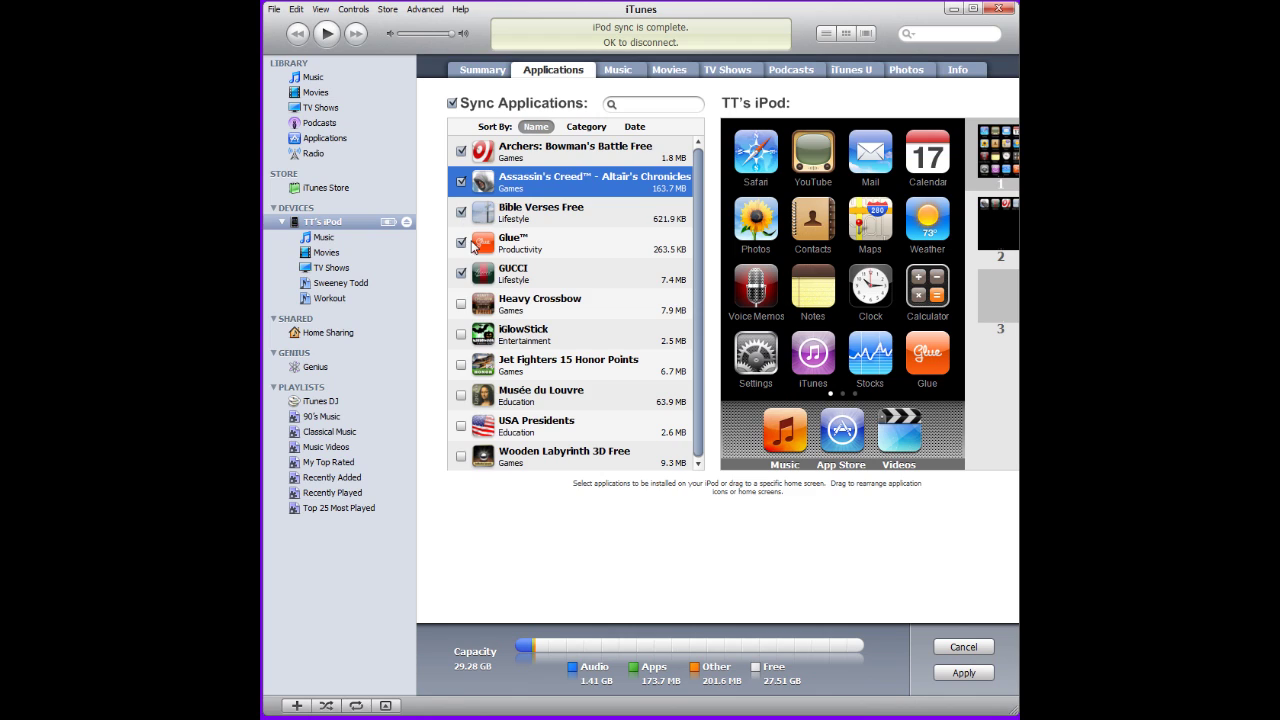
left_click(461, 302)
left_click(461, 332)
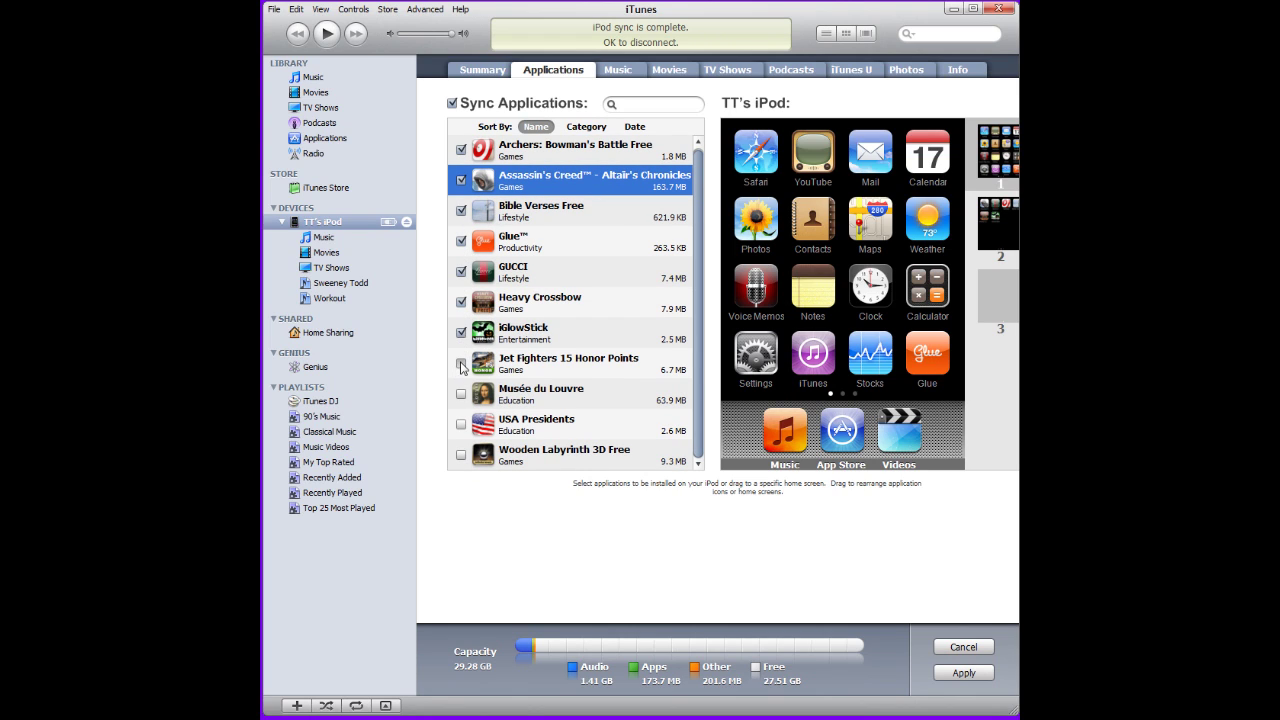
left_click(461, 363)
left_click(461, 394)
left_click(461, 424)
left_click(461, 455)
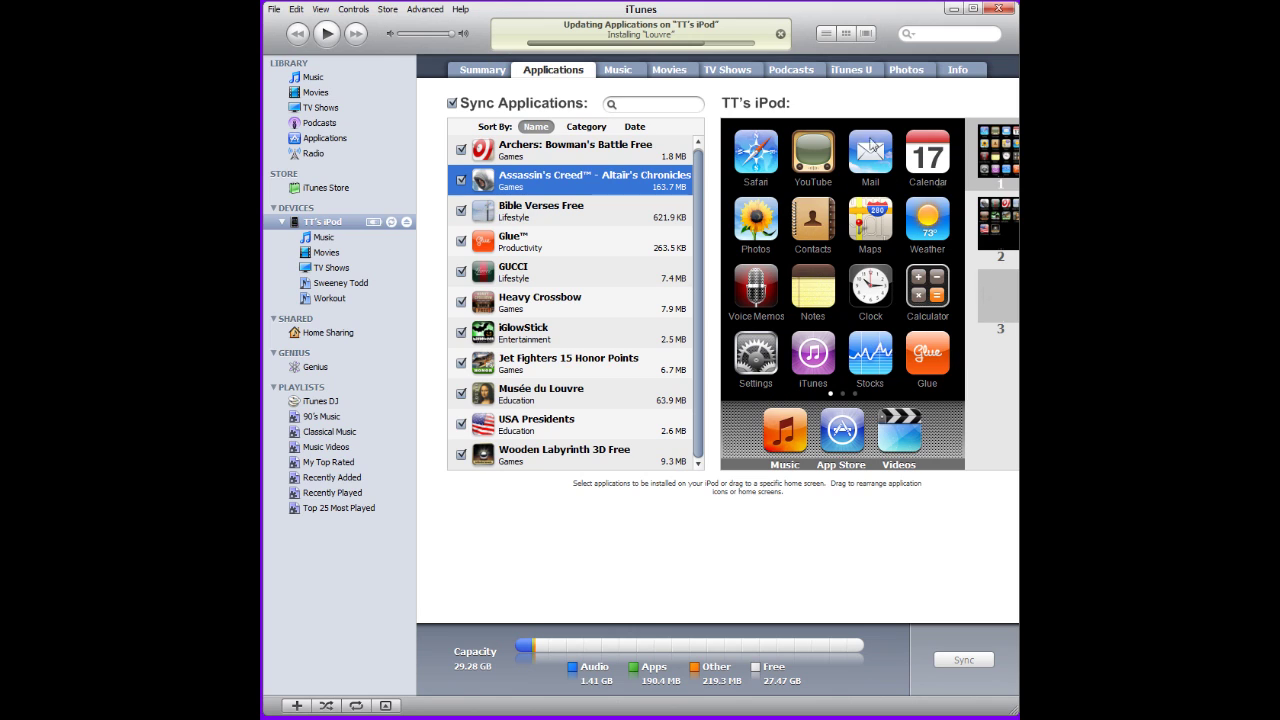
Move the Louvre icon to the end of the apps on the iPod's second home screen.
left_click(1003, 160)
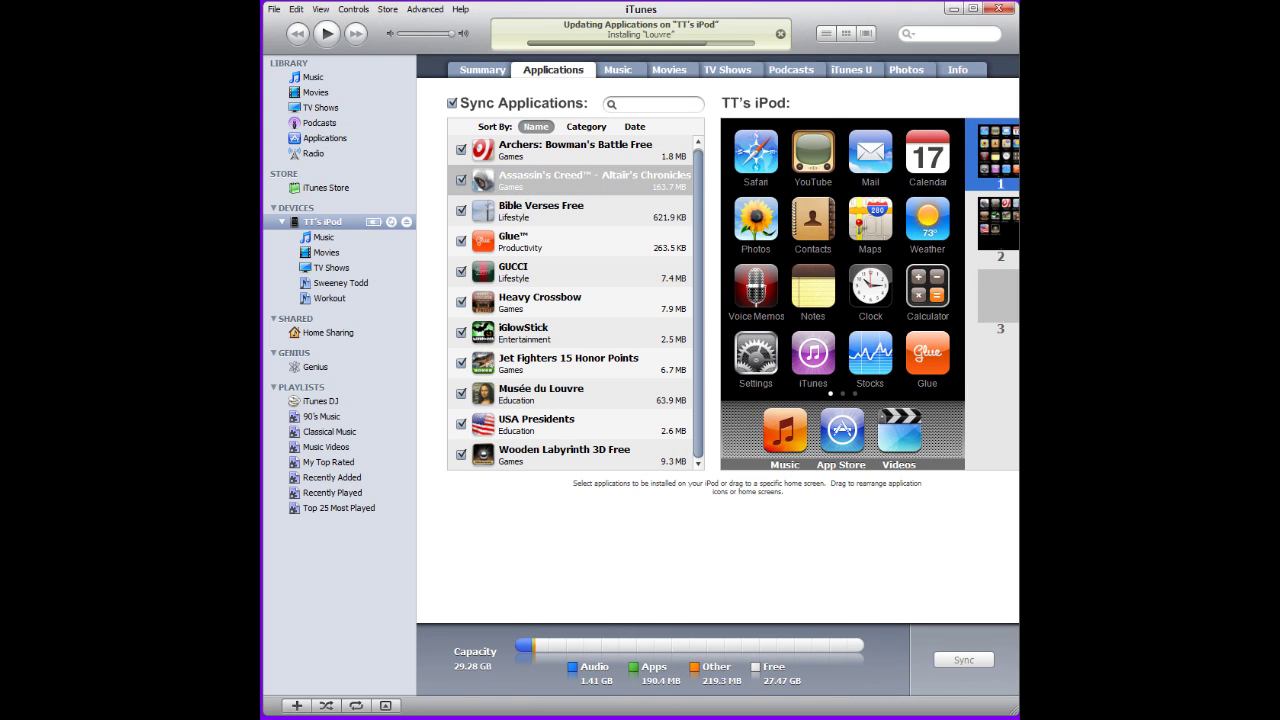
left_click(1004, 237)
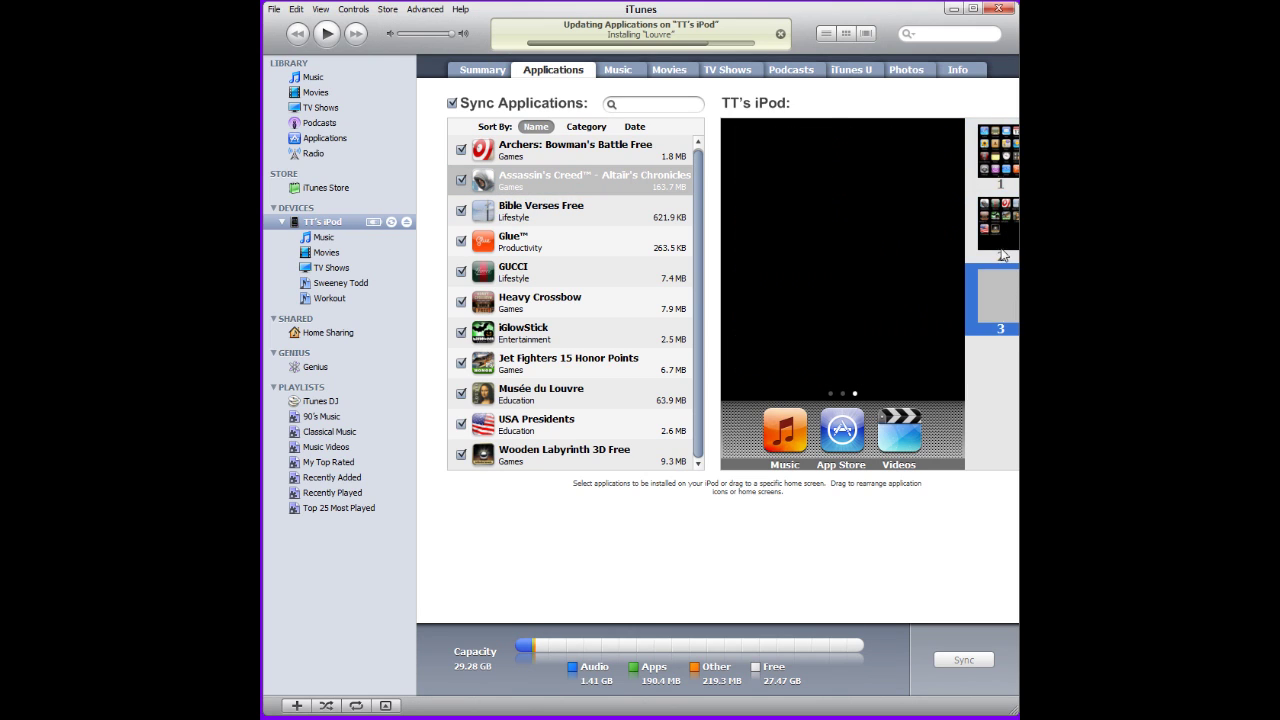
mouse_move(936, 221)
left_click_drag(939, 220, 876, 283)
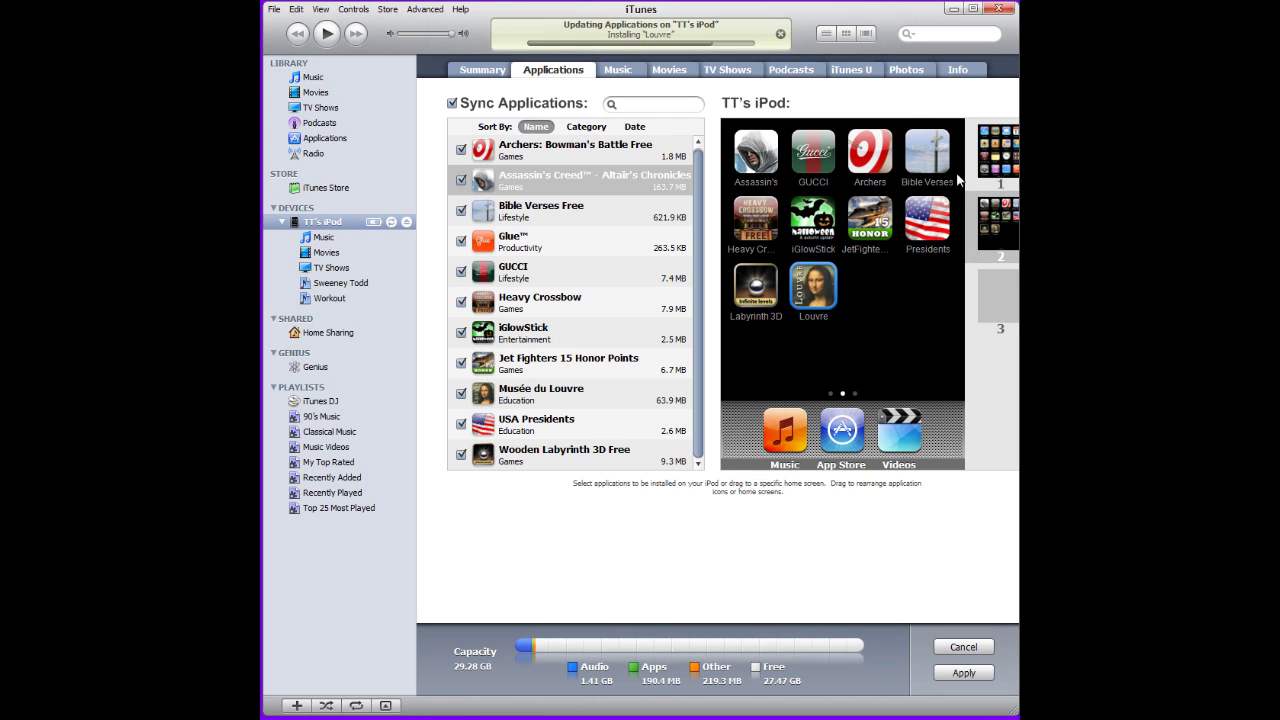
mouse_move(778, 300)
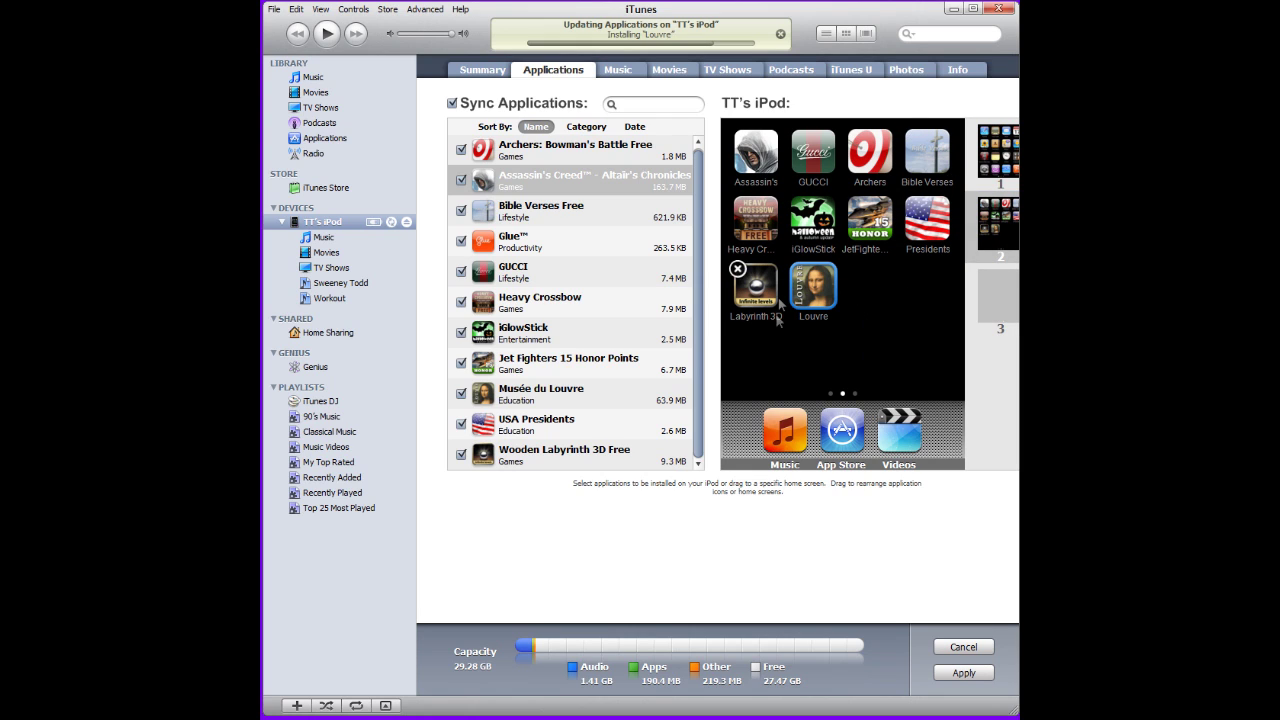
Move Glue from the first home screen to the second, and Assassin's Creed from the second to the first.
left_click(1000, 168)
mouse_move(928, 383)
left_click_drag(928, 375, 985, 225)
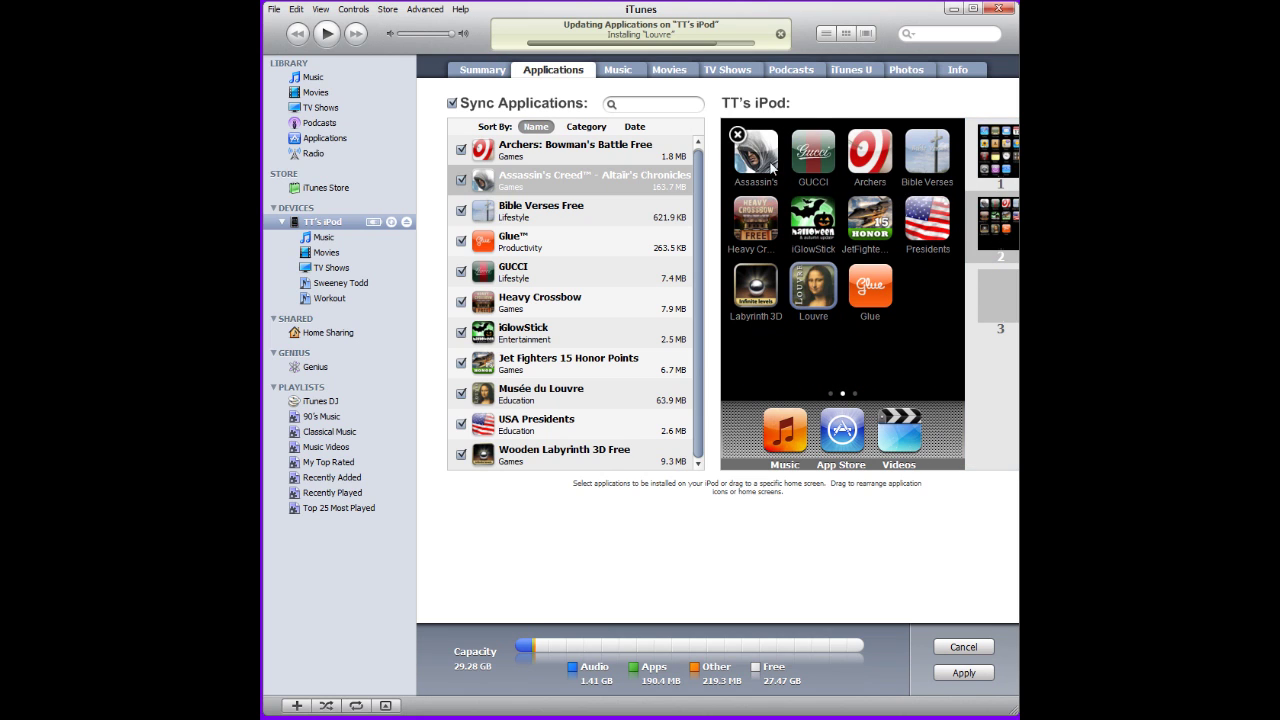
left_click_drag(756, 152, 982, 166)
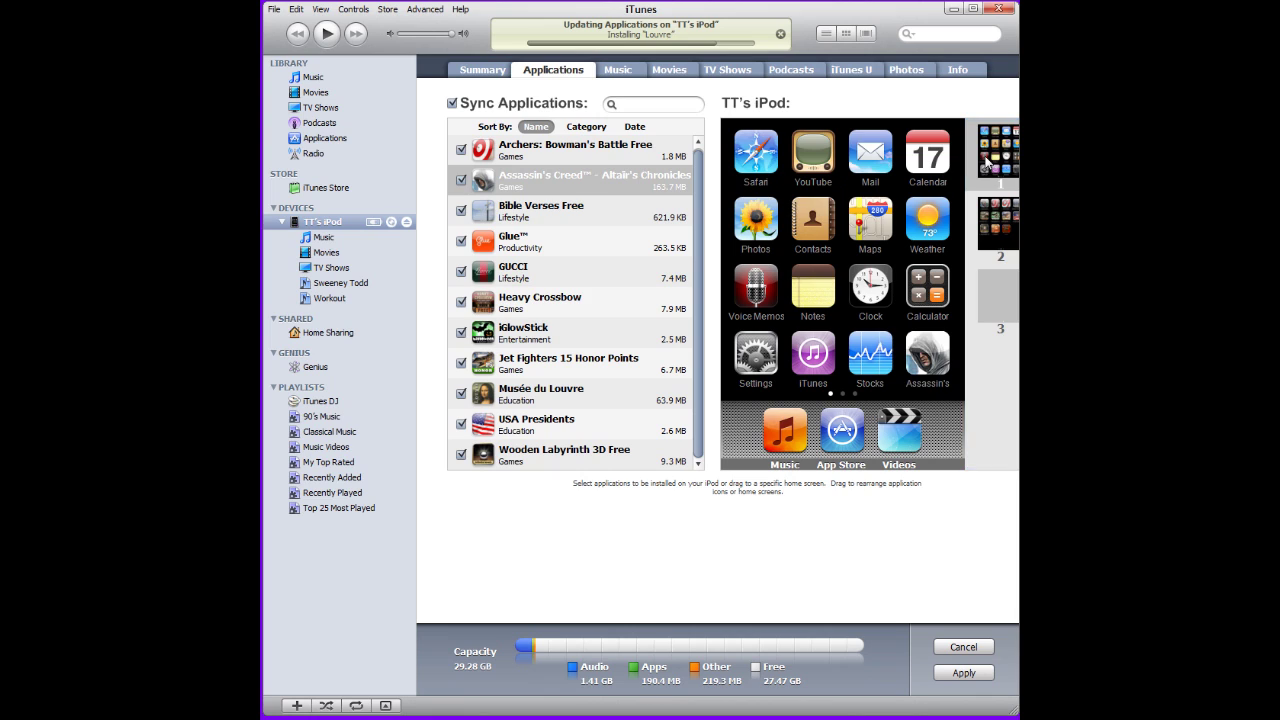
mouse_move(933, 362)
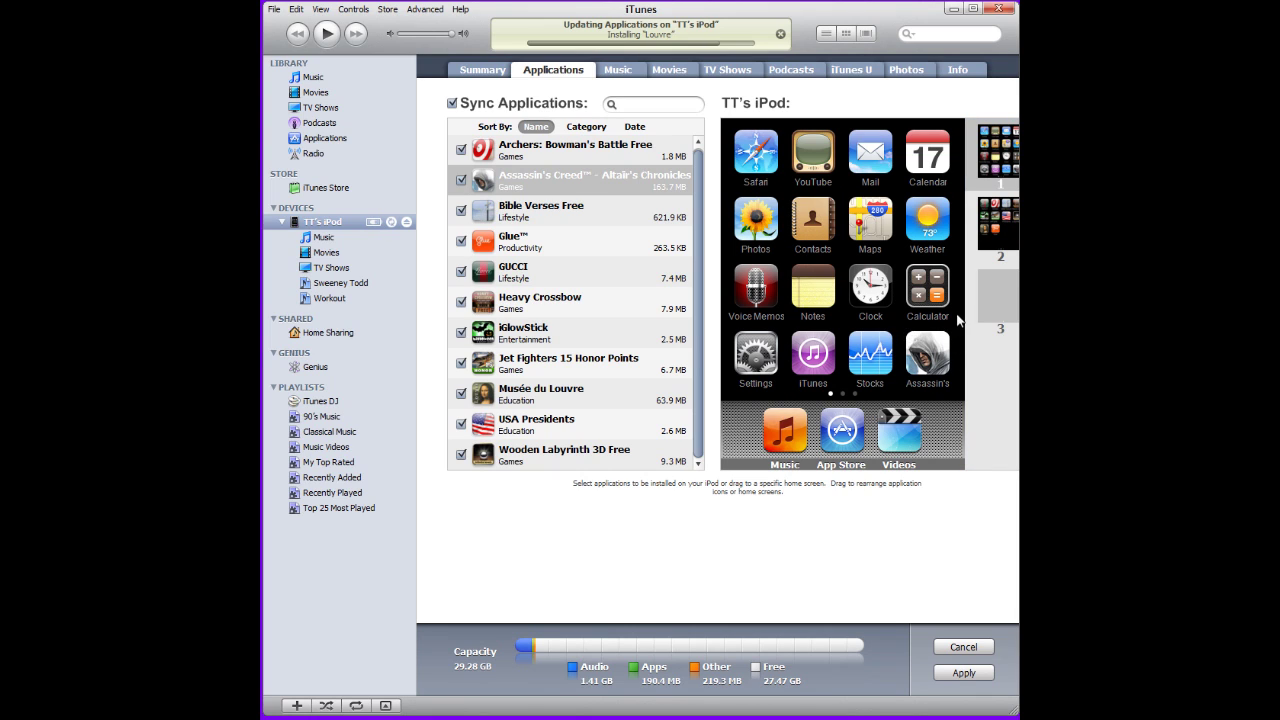
Eject the iPod and show the applications in the library.
left_click(407, 224)
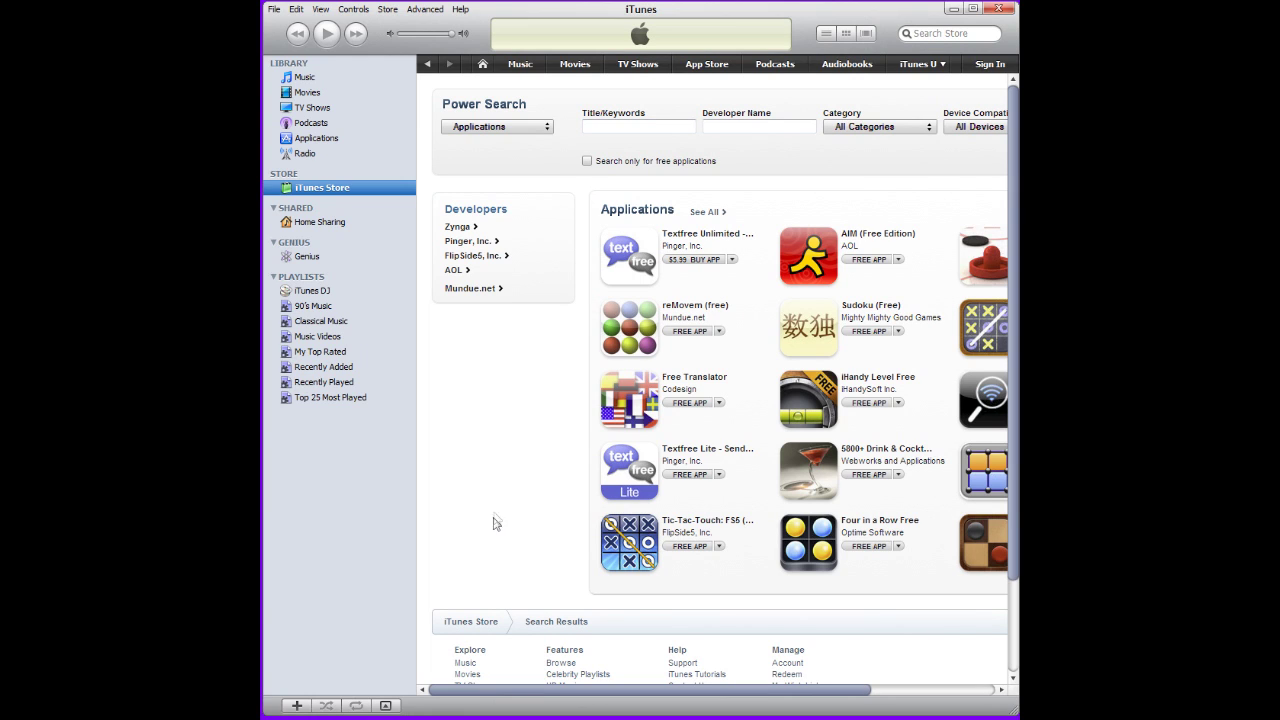
left_click(318, 140)
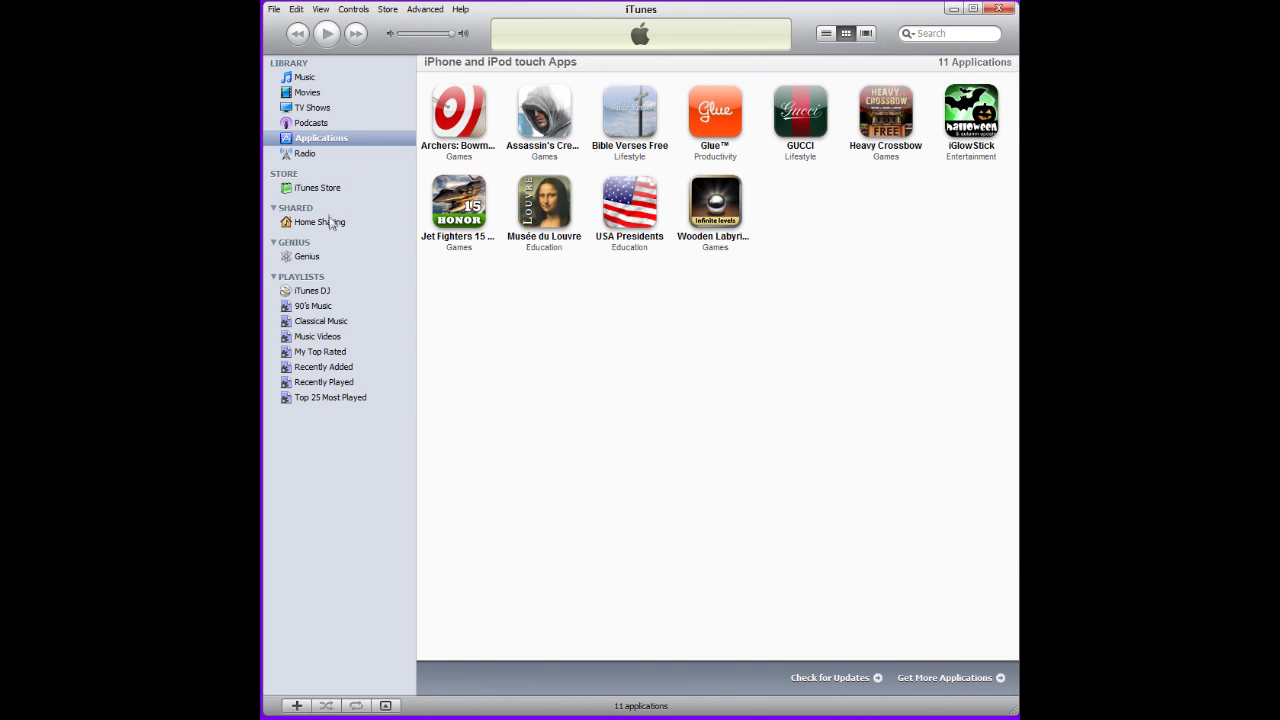